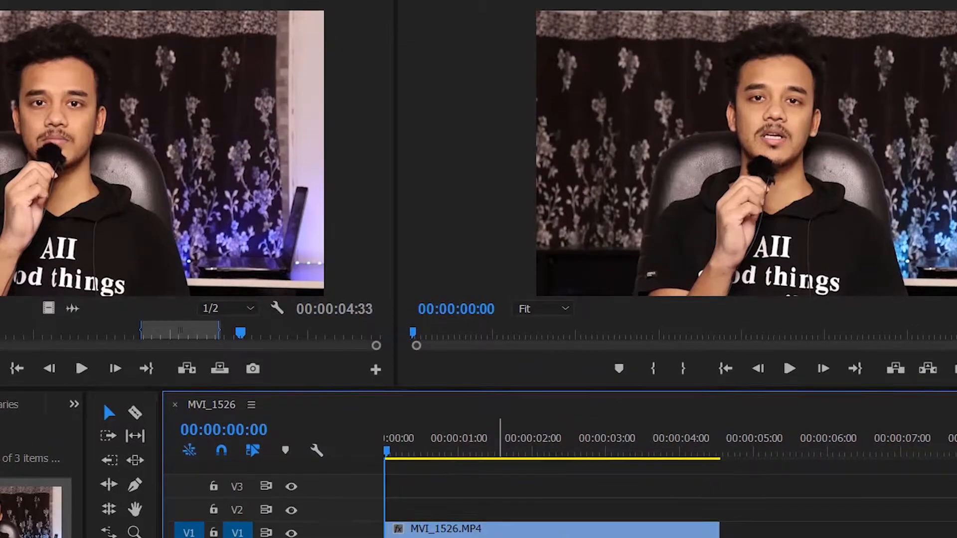
Render and replace the audio clip of MVI_1526.MP4 on track A1 with an extracted audio file
{"action": "right_click", "coordinate": [500, 537]}
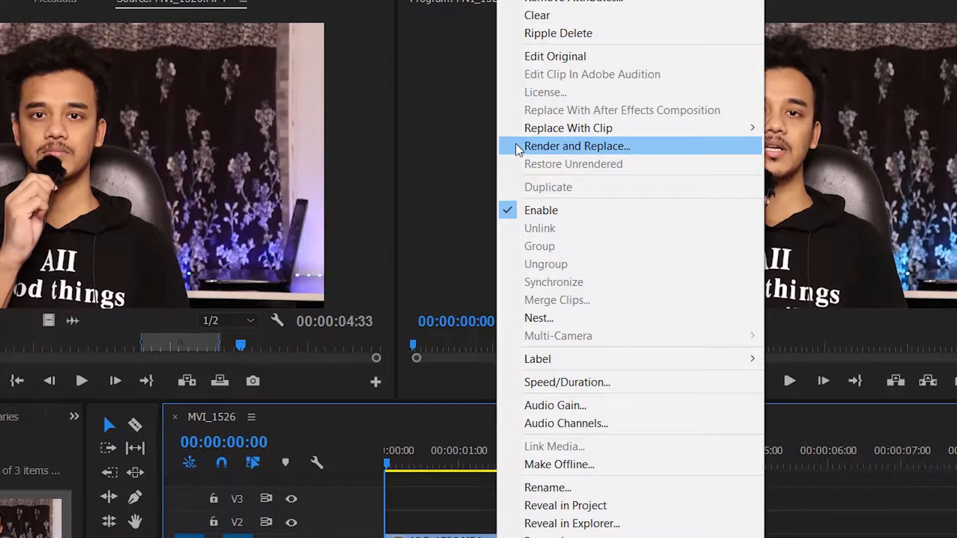
{"action": "left_click", "coordinate": [548, 147]}
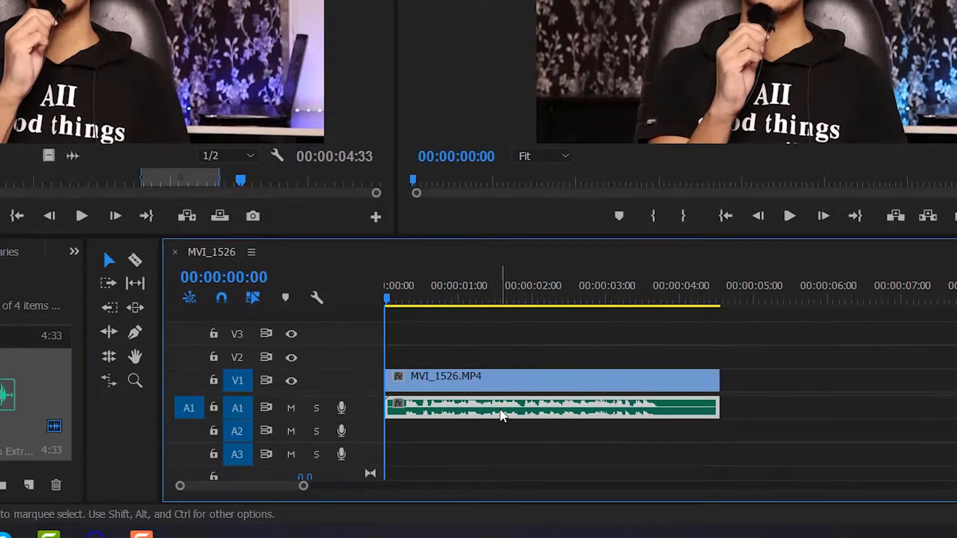
Reveal the extracted audio file of the A1 clip in Explorer and open it in Audacity
{"action": "right_click", "coordinate": [501, 537]}
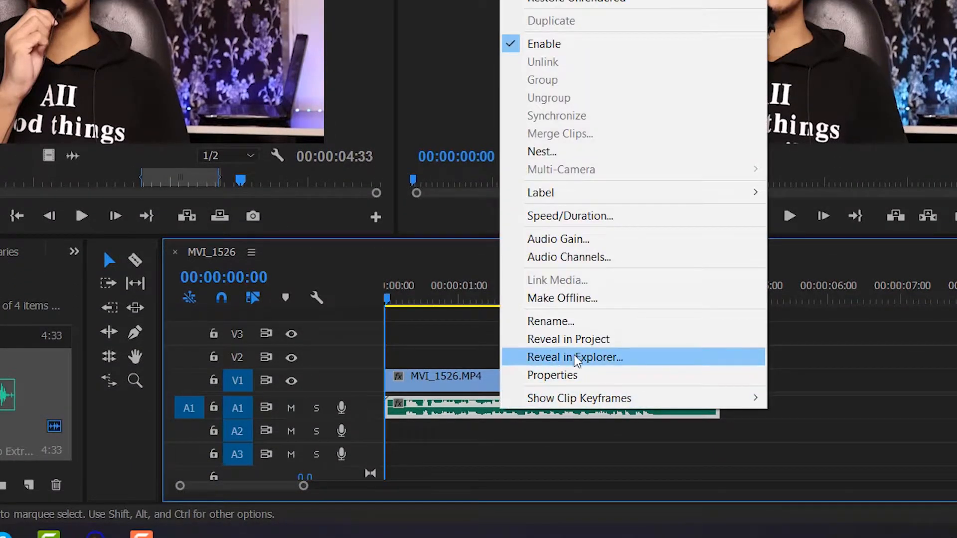
{"action": "left_click", "coordinate": [551, 359]}
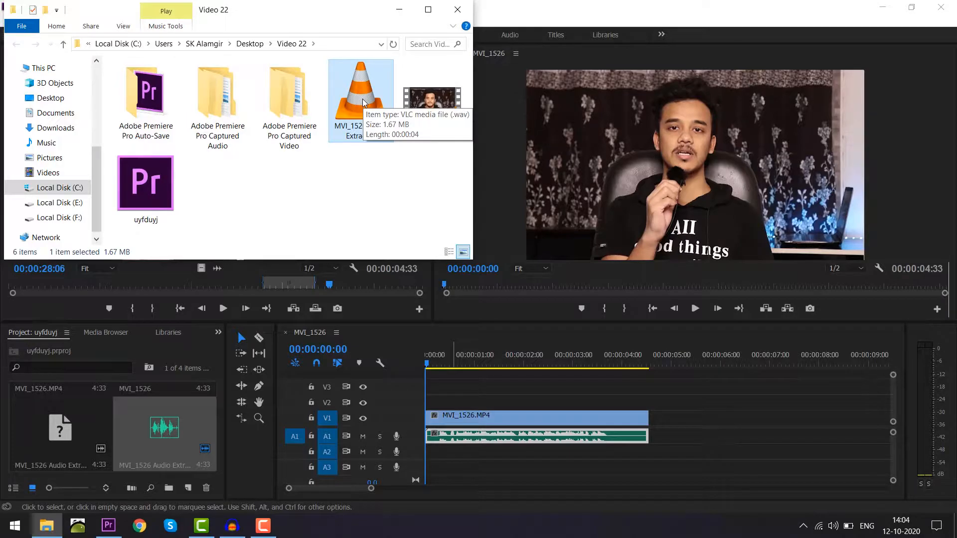
{"action": "left_click_drag", "start_coordinate": [349, 109], "coordinate": [296, 216]}
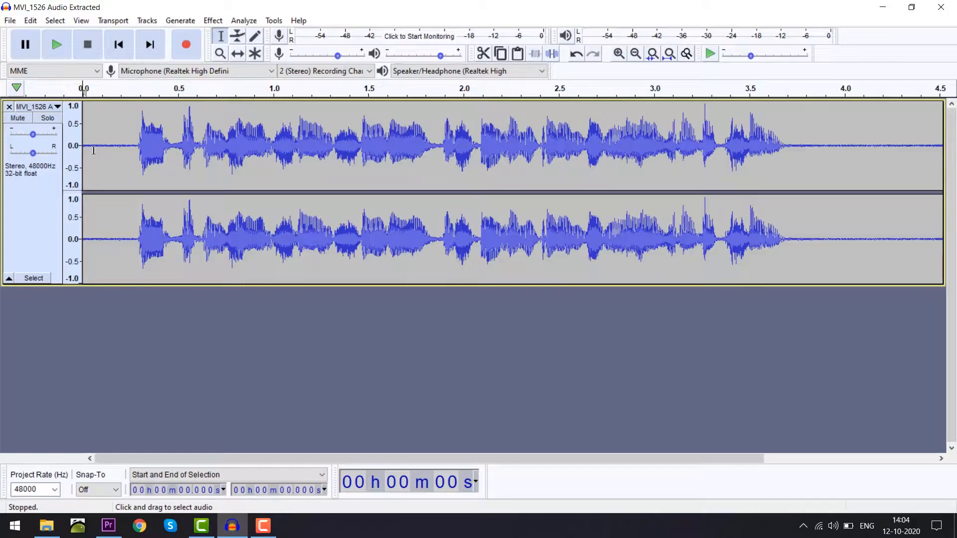
Select the speech-free stretches at the start and end of the recording in turn
{"action": "left_click_drag", "start_coordinate": [133, 146], "coordinate": [82, 146]}
{"action": "left_click_drag", "start_coordinate": [790, 143], "coordinate": [954, 144]}
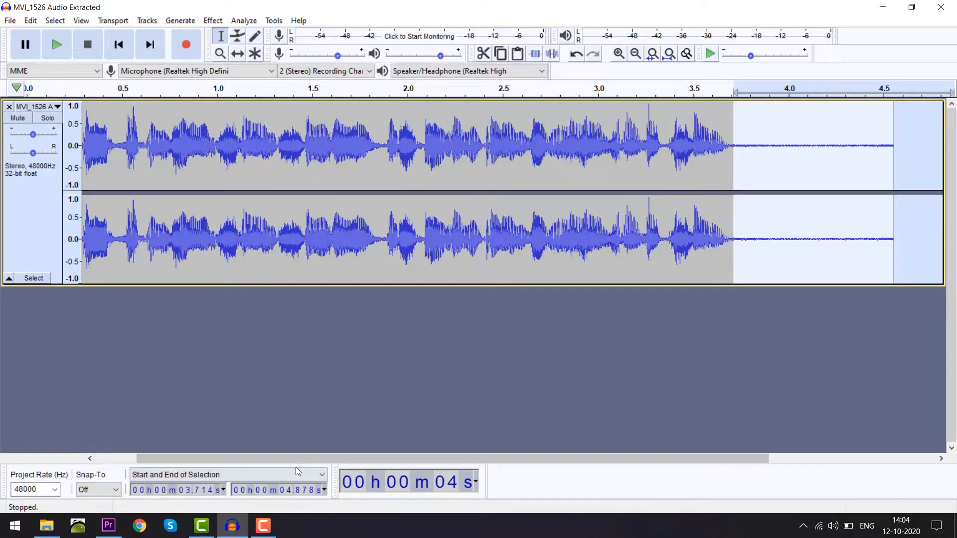
{"action": "left_click_drag", "start_coordinate": [304, 459], "coordinate": [167, 457]}
{"action": "left_click_drag", "start_coordinate": [137, 149], "coordinate": [82, 150]}
{"action": "left_click_drag", "start_coordinate": [790, 144], "coordinate": [950, 148]}
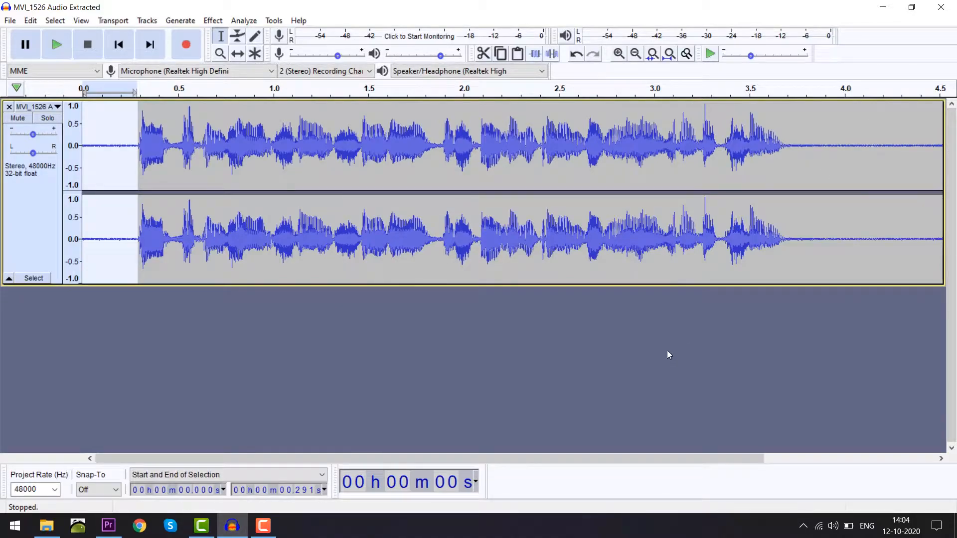
{"action": "left_click", "coordinate": [563, 321]}
{"action": "left_click", "coordinate": [170, 125]}
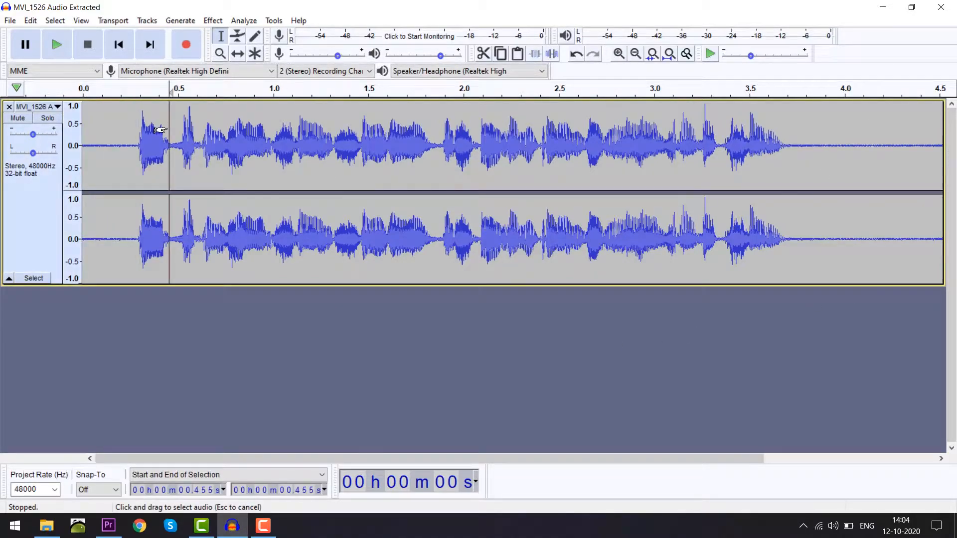
{"action": "left_click_drag", "start_coordinate": [131, 141], "coordinate": [82, 147]}
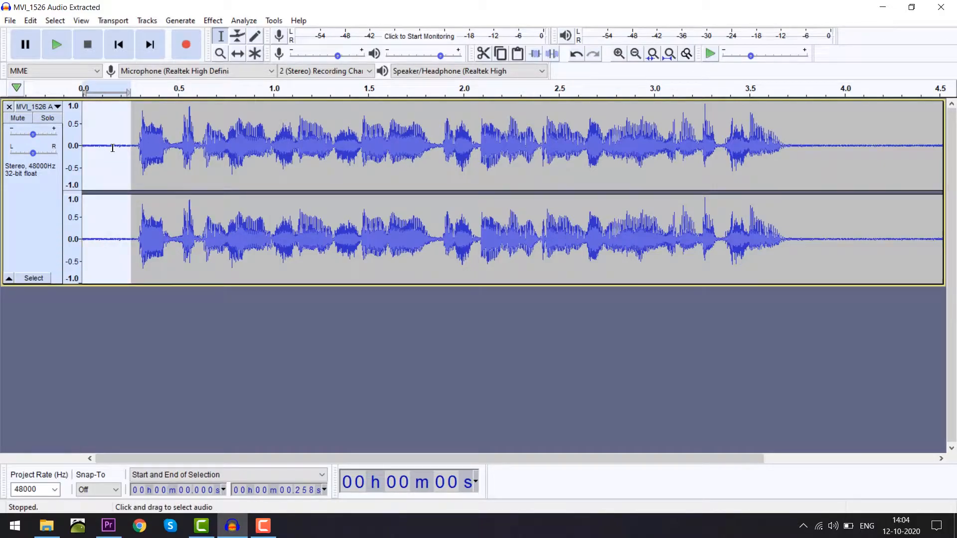
{"action": "left_click", "coordinate": [224, 159]}
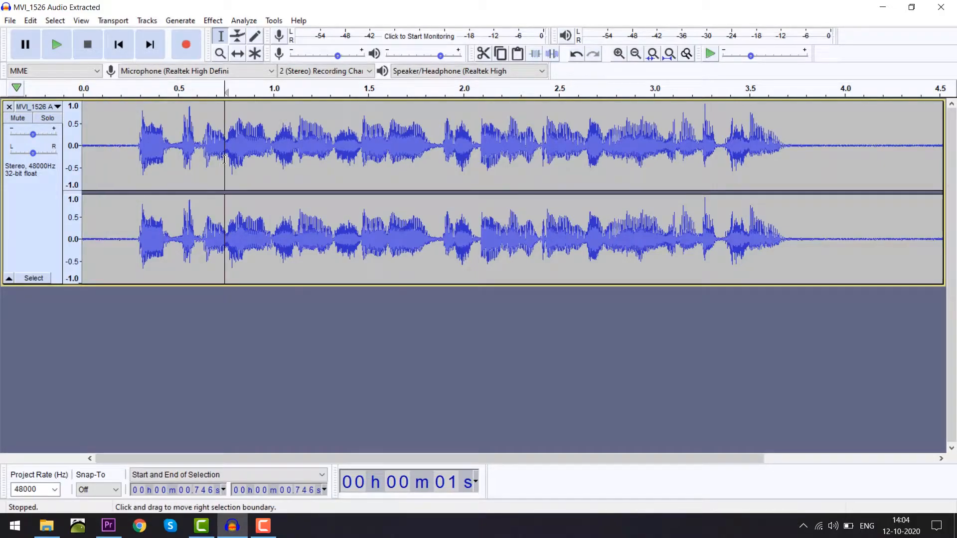
Get a Noise Reduction profile from the speech-free stretch before the first word, about 0.03 to 0.27 s
{"action": "left_click_drag", "start_coordinate": [134, 144], "coordinate": [74, 145]}
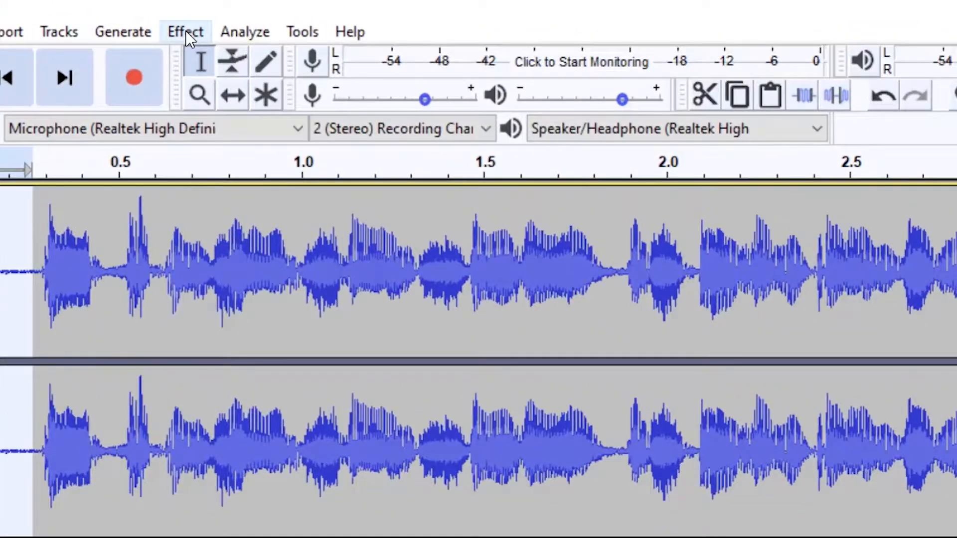
{"action": "left_click", "coordinate": [213, 21]}
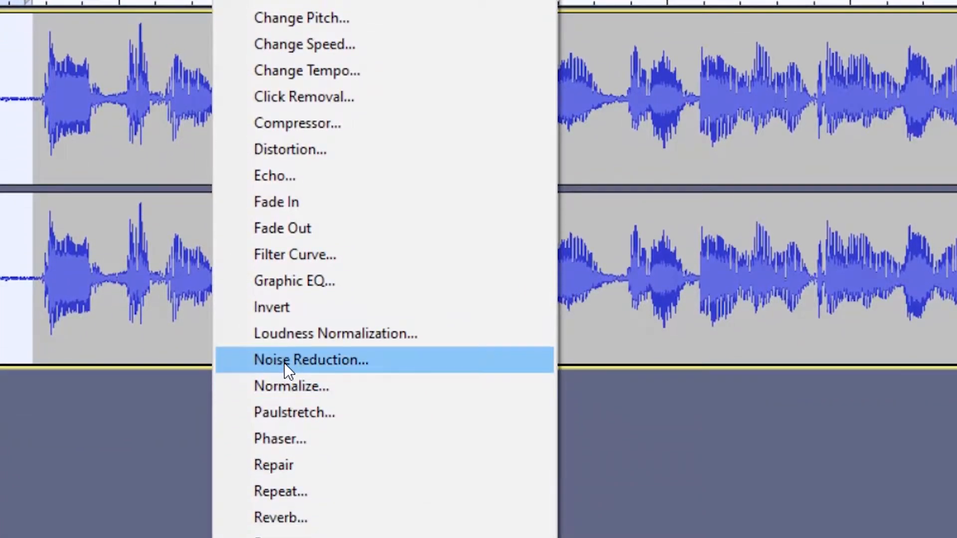
{"action": "left_click", "coordinate": [289, 533]}
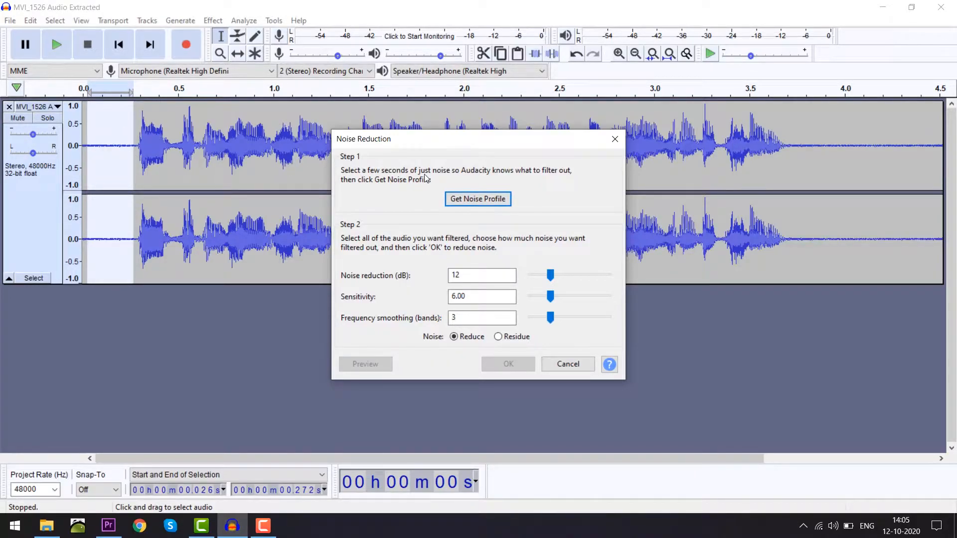
{"action": "left_click", "coordinate": [468, 203]}
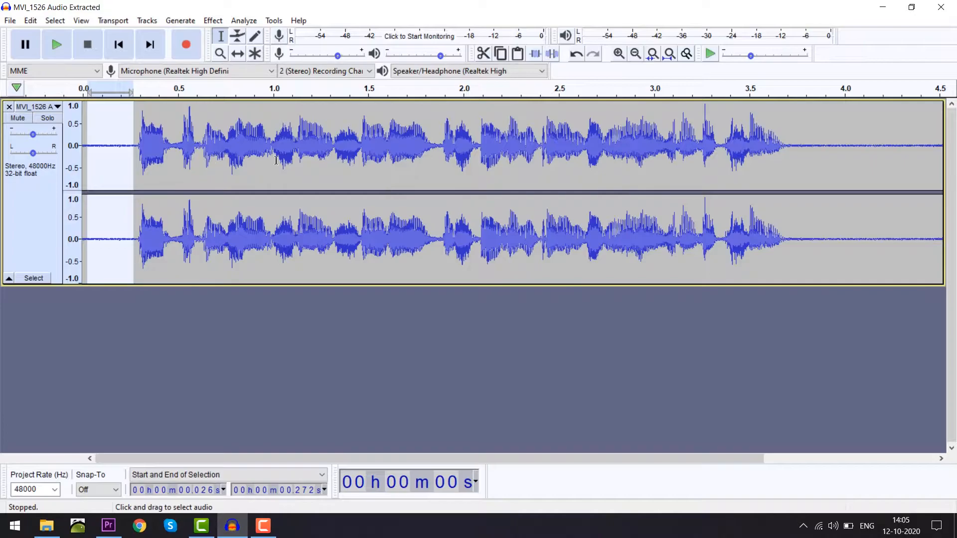
Apply Noise Reduction to the entire track with 12 dB reduction, sensitivity 6.00 and frequency smoothing of 3 bands
{"action": "left_click", "coordinate": [308, 170]}
{"action": "key", "text": "ctrl+a"}
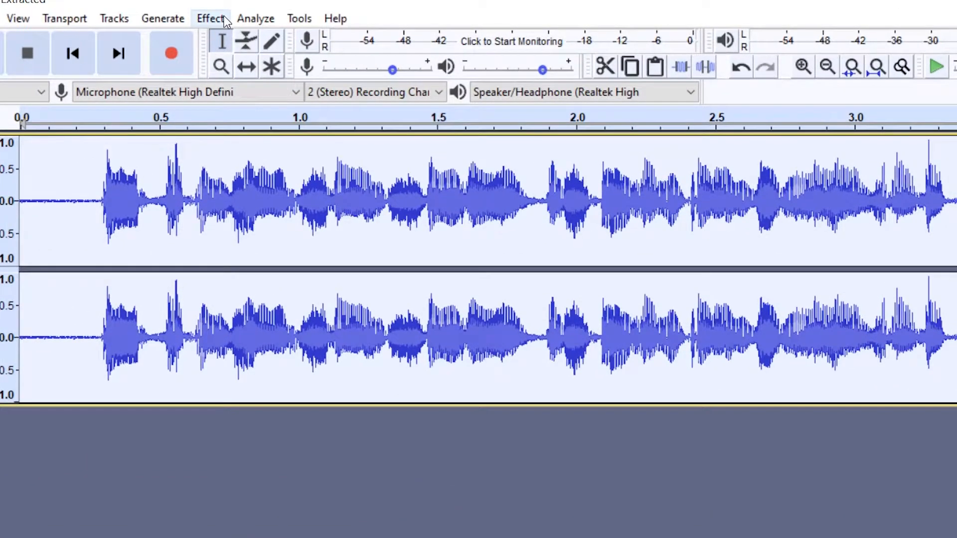
{"action": "left_click", "coordinate": [221, 22]}
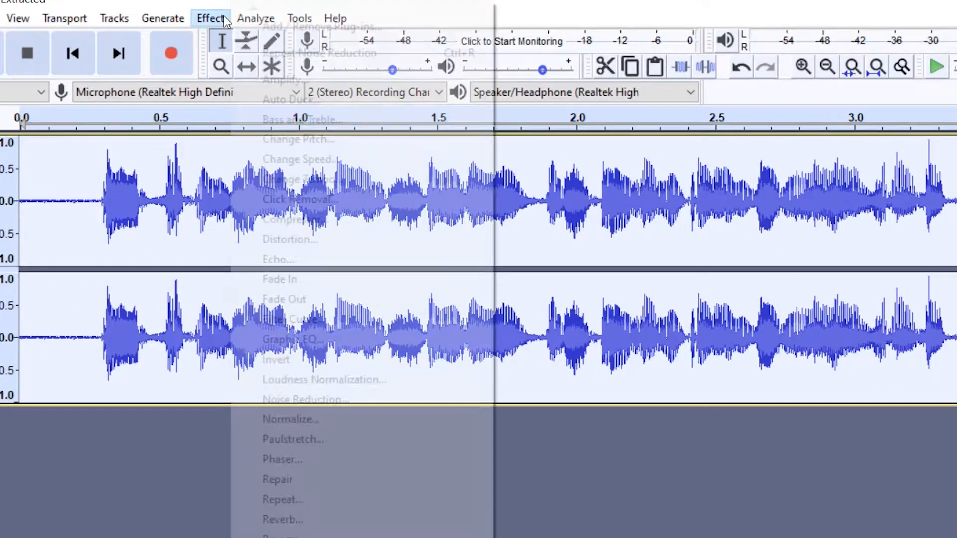
{"action": "left_click", "coordinate": [302, 401]}
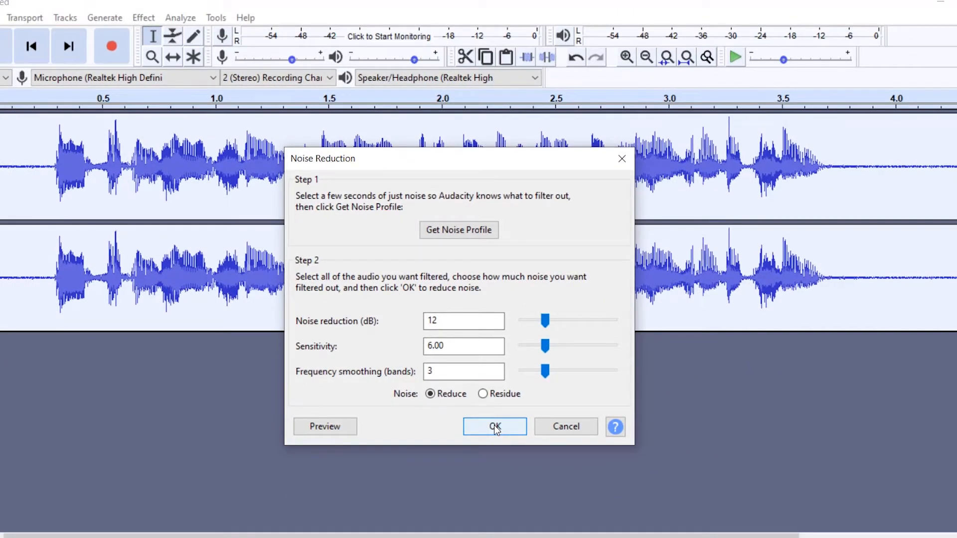
{"action": "left_click", "coordinate": [495, 426]}
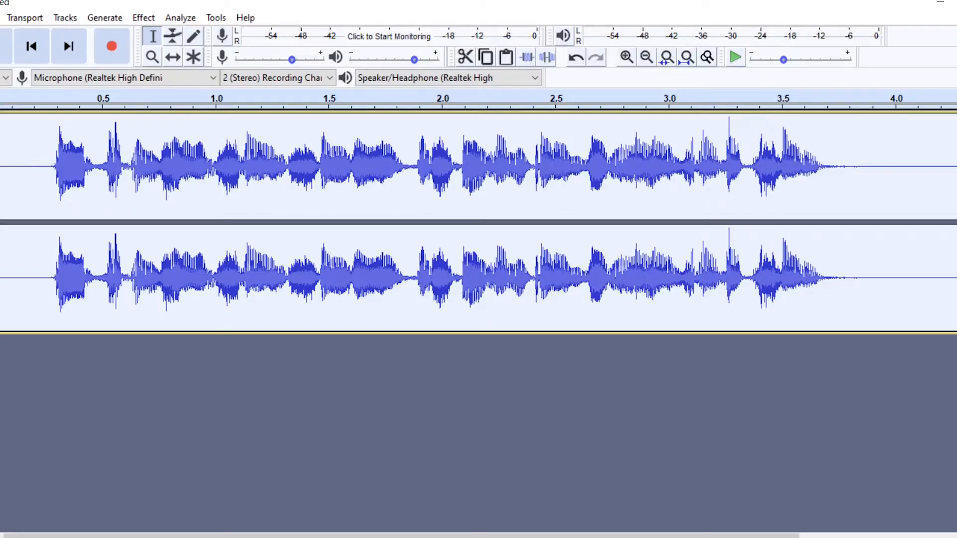
{"action": "left_click", "coordinate": [7, 25]}
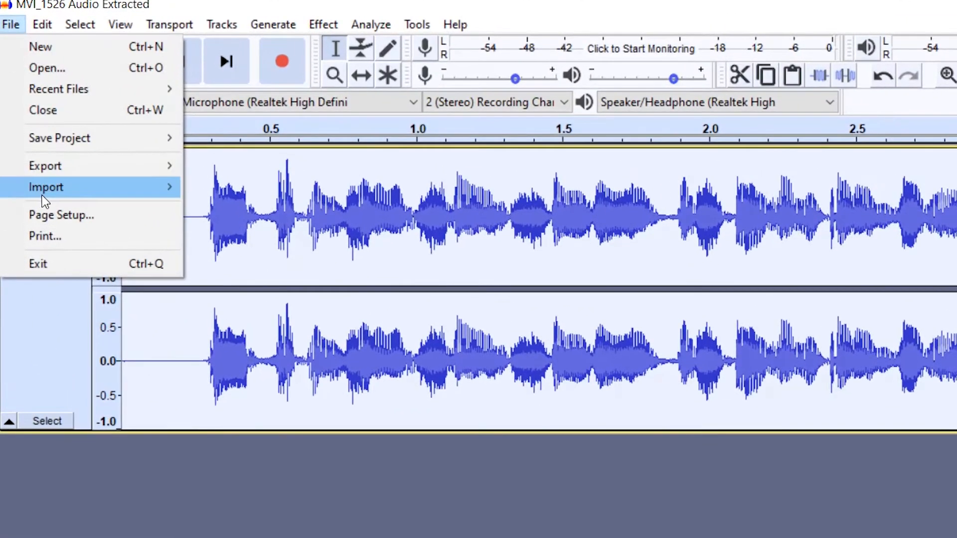
{"action": "mouse_move", "coordinate": [29, 135]}
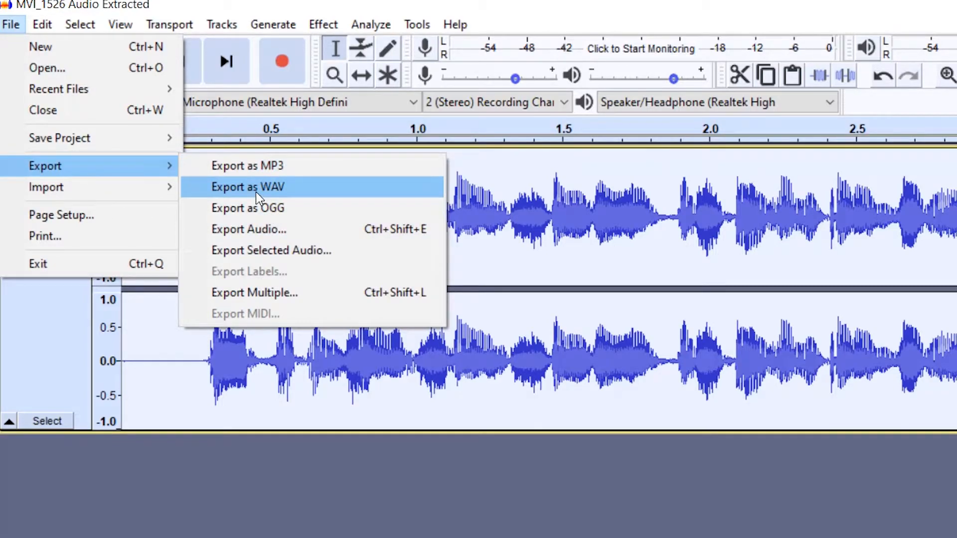
{"action": "left_click", "coordinate": [433, 4]}
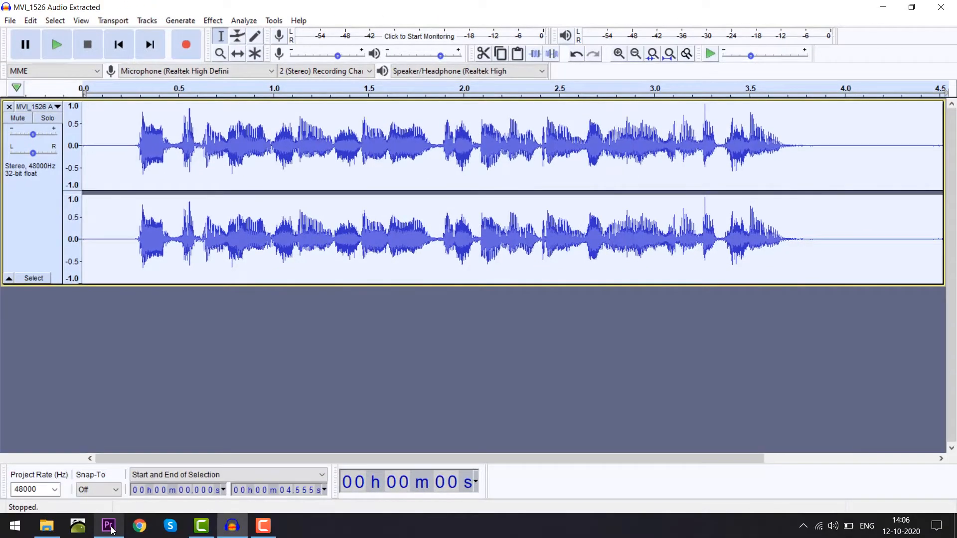
Switch to Premiere Pro and move the timeline playhead to 00:00:02:46
{"action": "left_click", "coordinate": [108, 526]}
{"action": "key", "text": "space"}
{"action": "left_click_drag", "start_coordinate": [588, 364], "coordinate": [562, 361]}
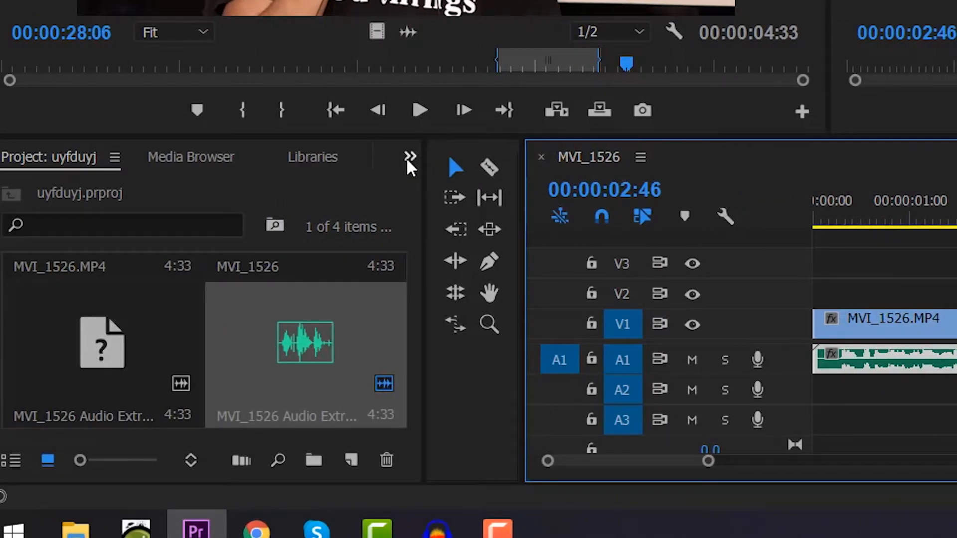
Search the effects for "denoise" and apply DeNoiser (Obsolete) to the A1 audio clip, declining the newer replacement effect
{"action": "left_click", "coordinate": [410, 158]}
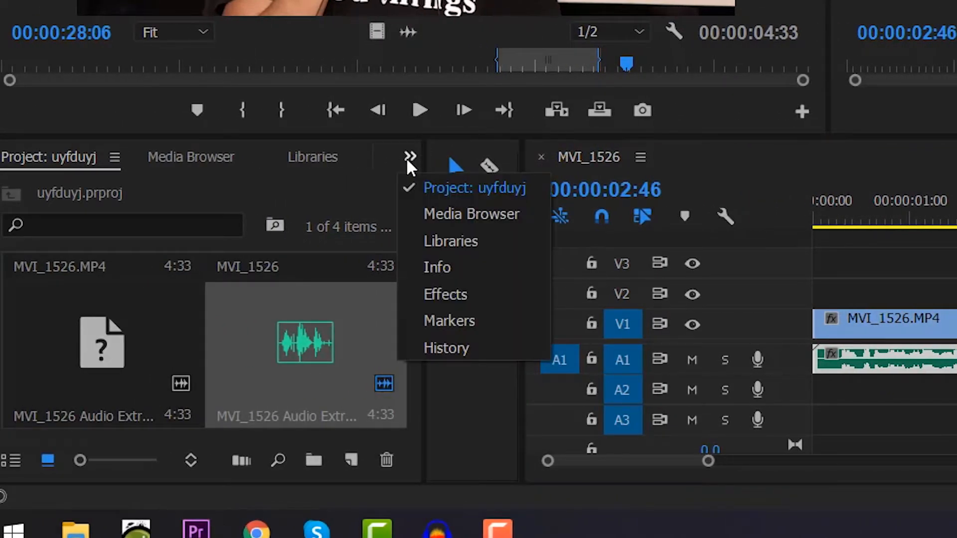
{"action": "left_click", "coordinate": [454, 295]}
{"action": "left_click", "coordinate": [137, 188]}
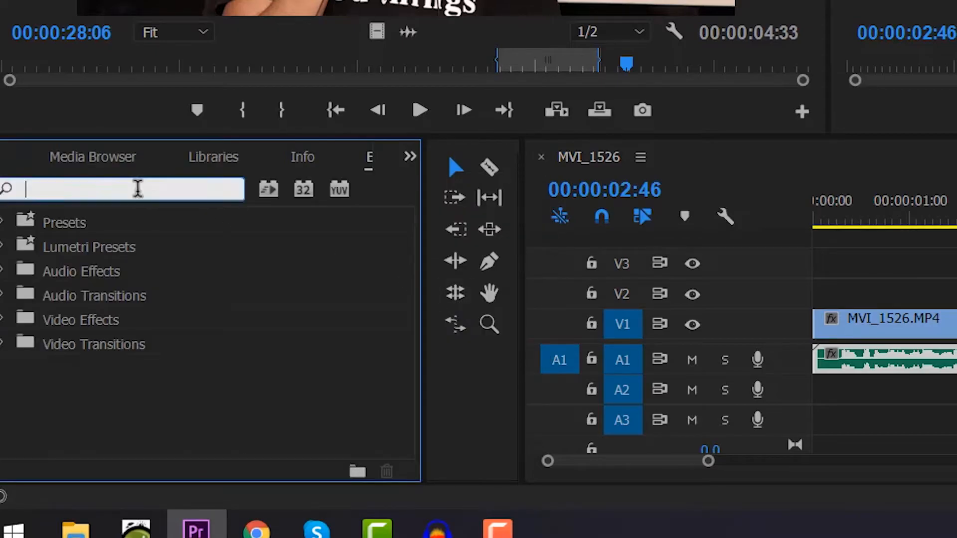
{"action": "type", "text": "denoise"}
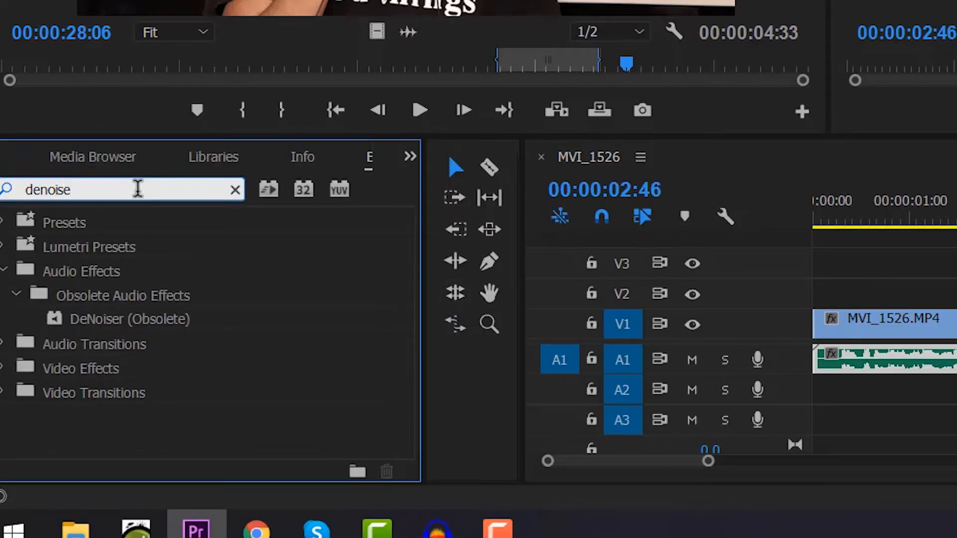
{"action": "left_click_drag", "start_coordinate": [77, 322], "coordinate": [848, 359]}
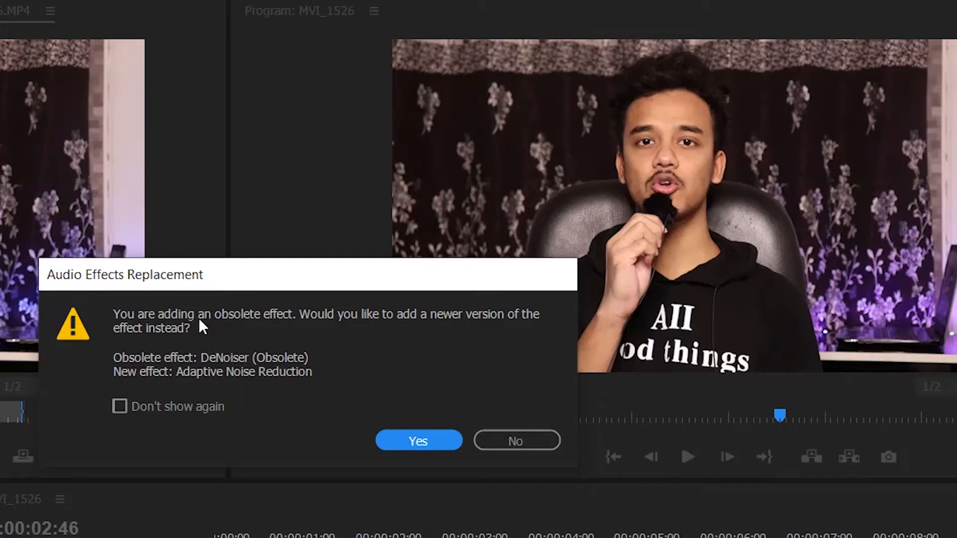
{"action": "left_click", "coordinate": [525, 441]}
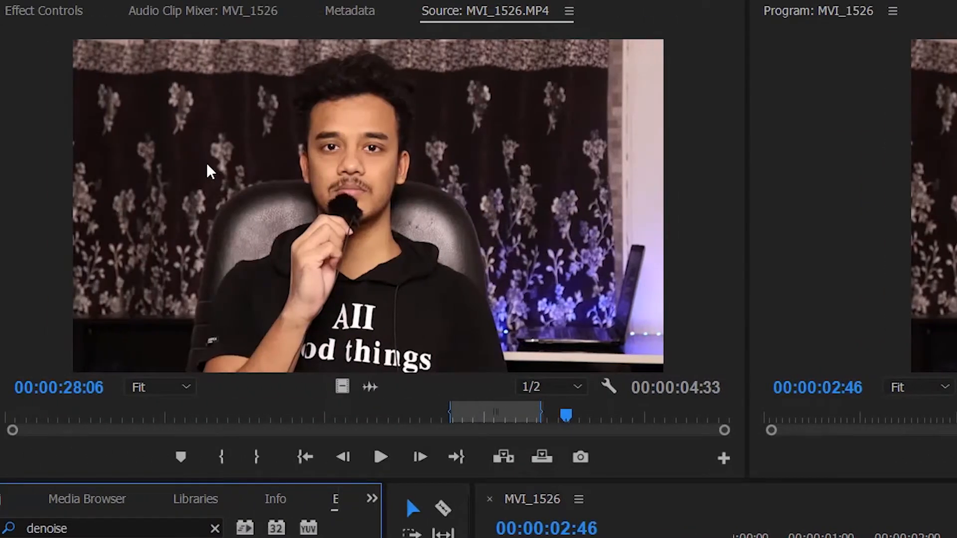
In the DeNoiser's custom setup for the audio clip, set Reduction to about -7.8 dB and Offset to about 1.1 dB
{"action": "left_click", "coordinate": [12, 10]}
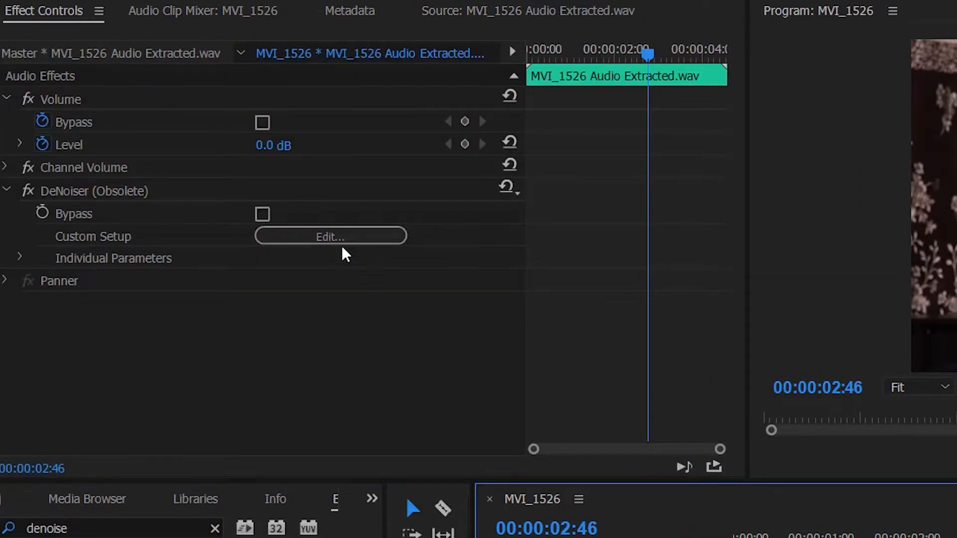
{"action": "left_click", "coordinate": [311, 240]}
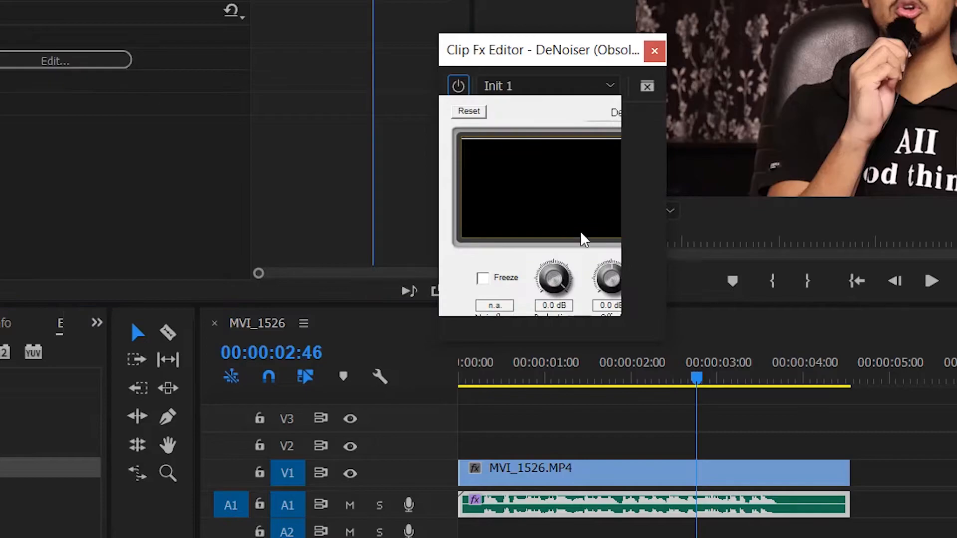
{"action": "left_click_drag", "start_coordinate": [663, 342], "coordinate": [889, 470]}
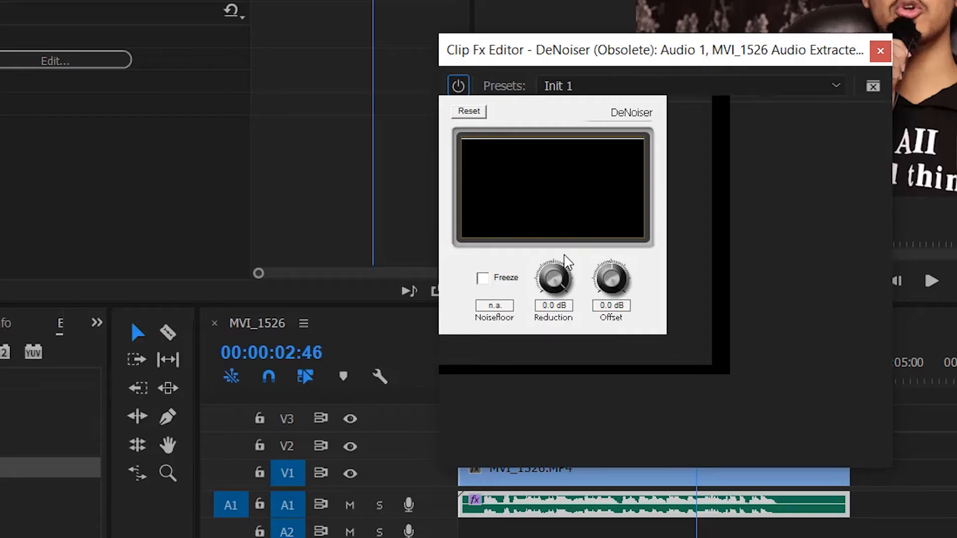
{"action": "left_click_drag", "start_coordinate": [564, 264], "coordinate": [570, 337]}
{"action": "mouse_move", "coordinate": [617, 266]}
{"action": "left_mouse_down"}
{"action": "mouse_move", "coordinate": [630, 279]}
{"action": "mouse_move", "coordinate": [627, 266]}
{"action": "mouse_move", "coordinate": [627, 280]}
{"action": "left_mouse_up"}
Play the sequence from its start and fine-tune the DeNoiser's Reduction to about -8.5 dB while listening
{"action": "left_click_drag", "start_coordinate": [562, 43], "coordinate": [615, 0]}
{"action": "left_click_drag", "start_coordinate": [506, 387], "coordinate": [448, 384]}
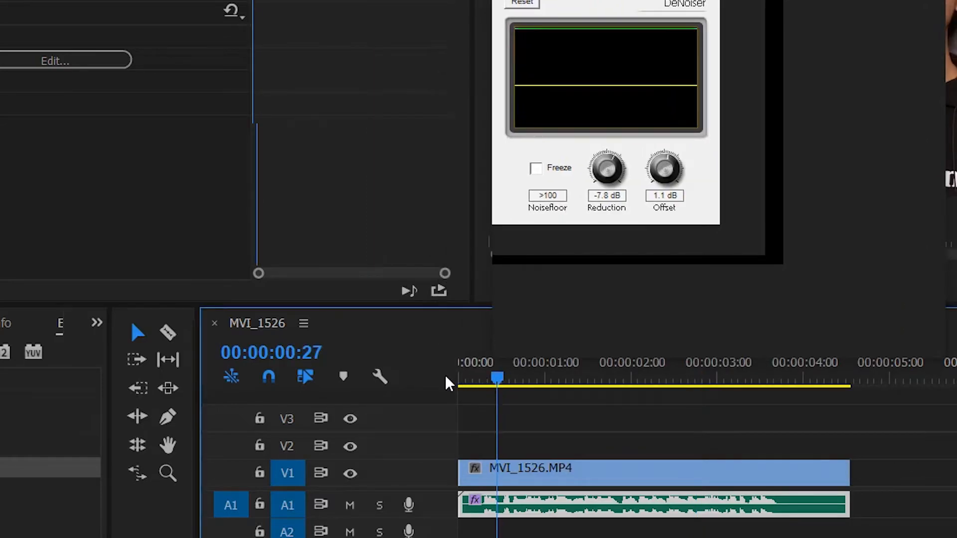
{"action": "key", "text": "space"}
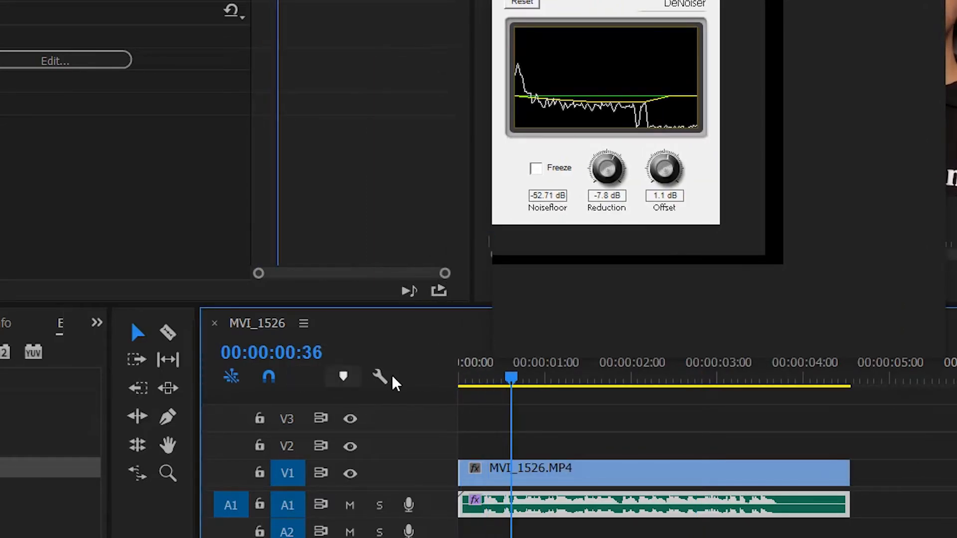
{"action": "left_click_drag", "start_coordinate": [622, 157], "coordinate": [623, 170]}
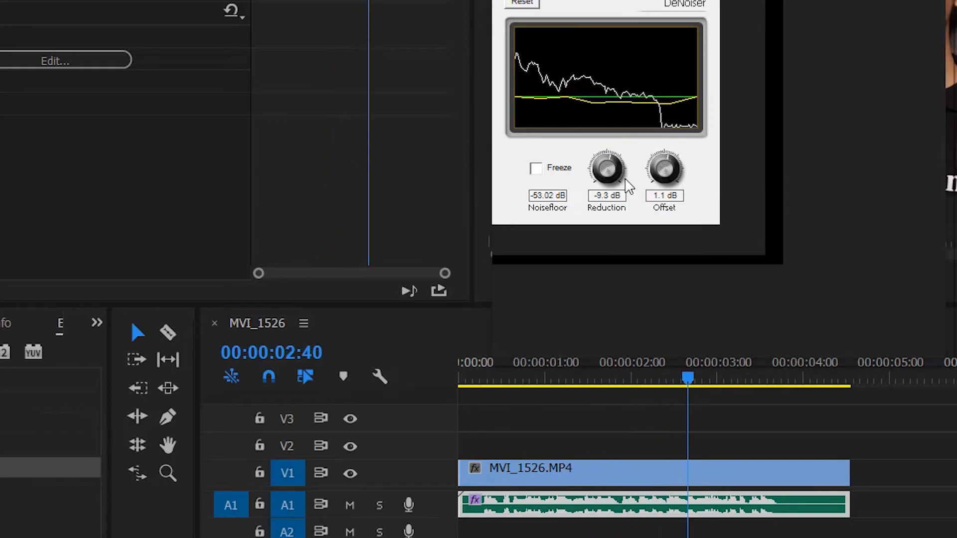
{"action": "left_click_drag", "start_coordinate": [626, 177], "coordinate": [631, 175]}
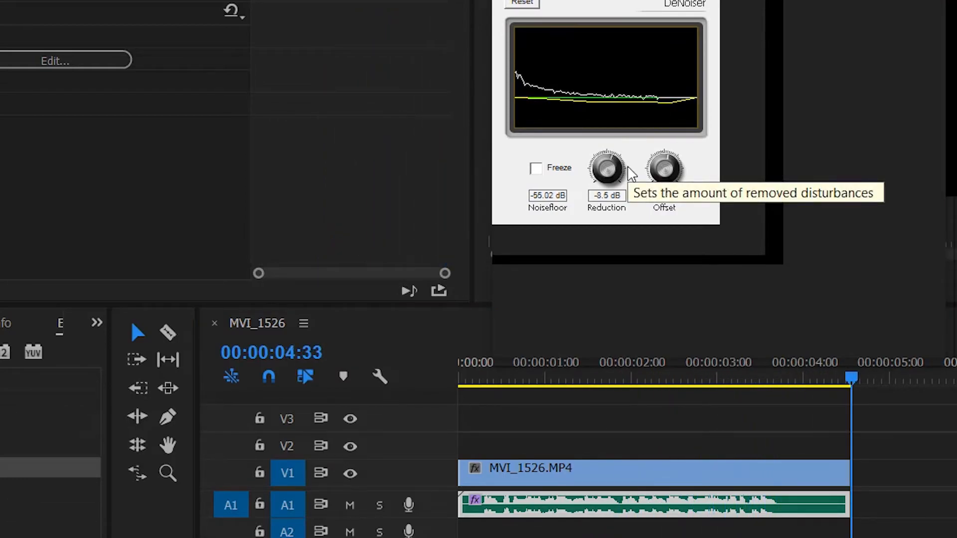